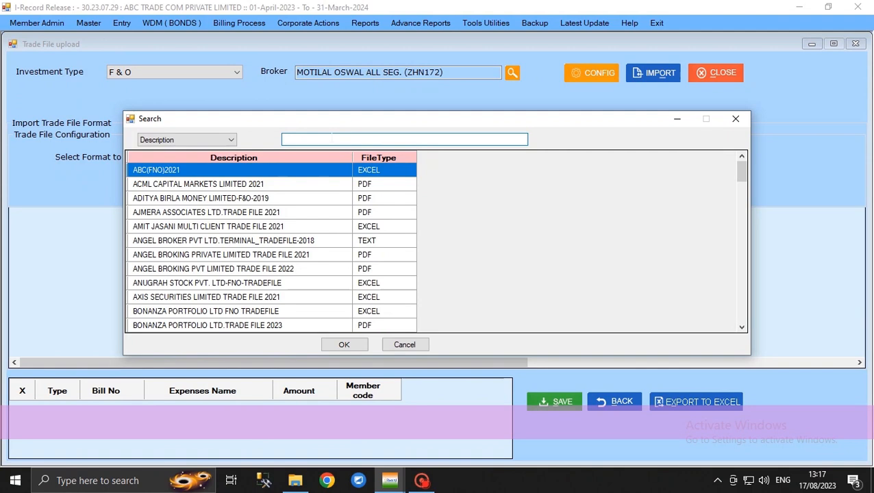
# Step: Choose MOTILAL OSWAL (TERMINAL FILE) TRADE FILE 2023 as the trade file import format and save the configuration
pyautogui.write('mot')
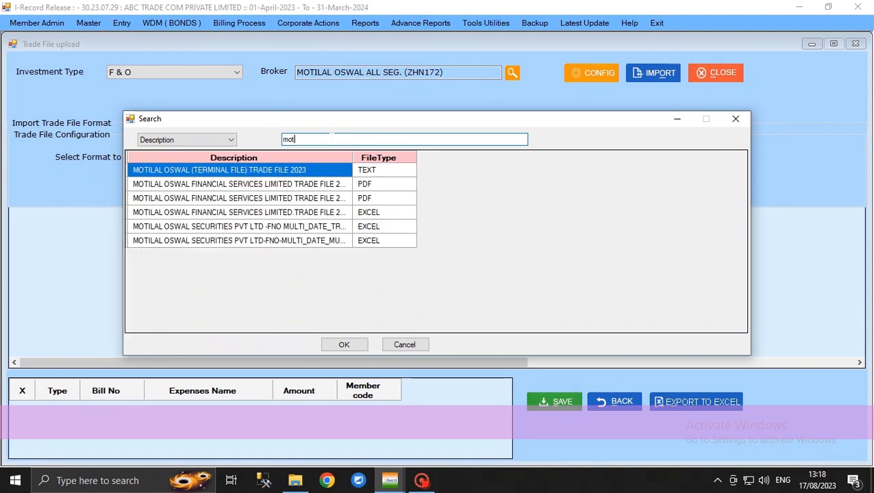
pyautogui.write('ilal')
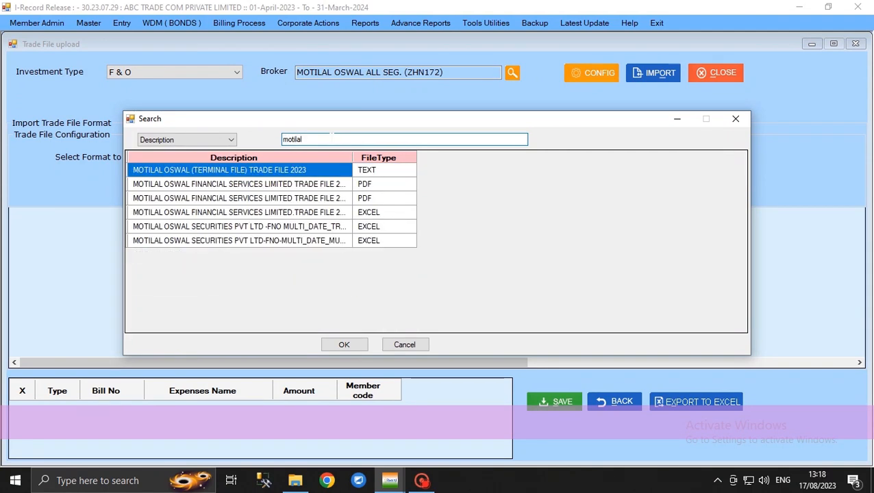
pyautogui.click(343, 346)
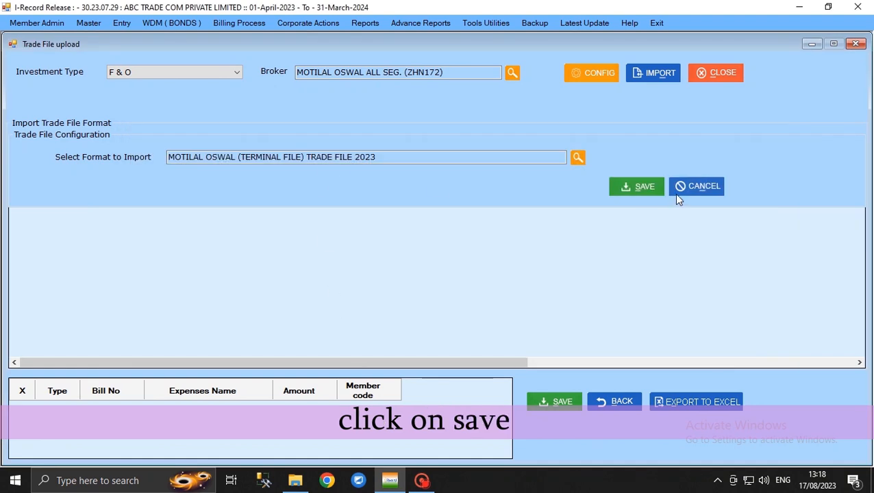
pyautogui.click(642, 187)
# Step: Import the trade file NSEFO_zhn172_20230619154202.txt from the Bill folder on the desktop, keeping the default consultant and dates
pyautogui.click(658, 74)
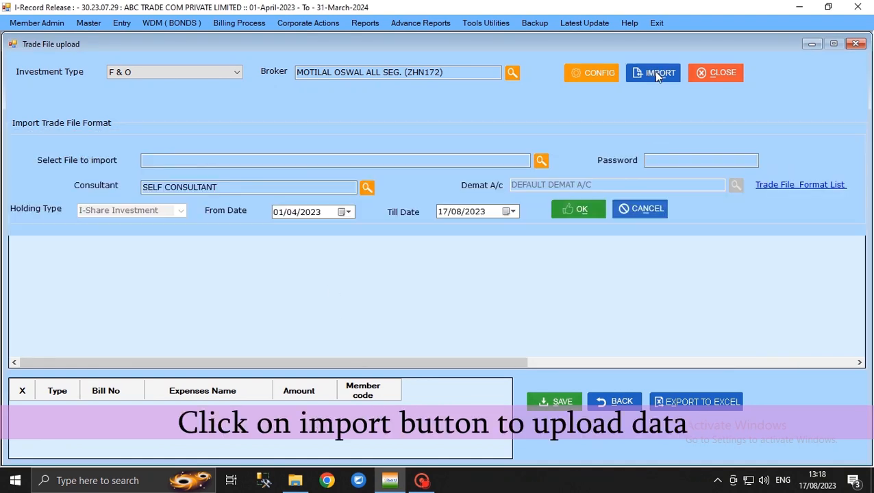
pyautogui.click(542, 162)
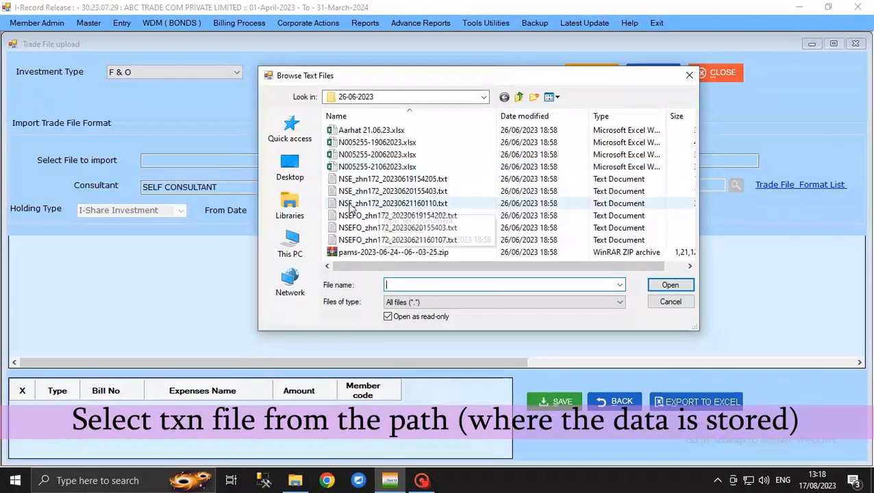
pyautogui.click(281, 166)
pyautogui.scroll(-3, 441, 197)
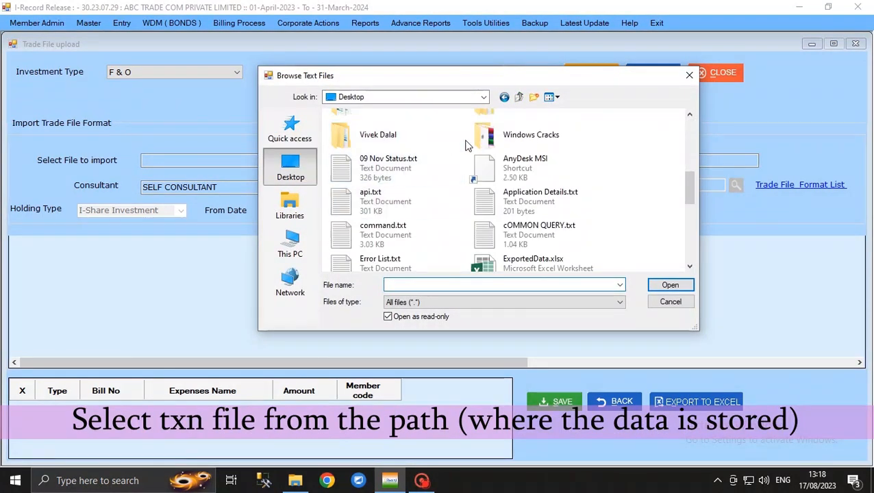
pyautogui.scroll(1, 467, 140)
pyautogui.doubleClick(552, 154)
pyautogui.click(401, 143)
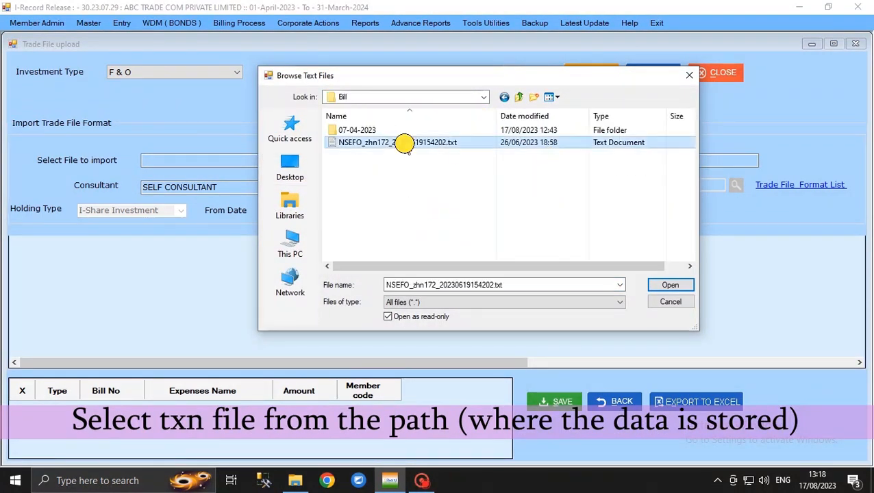
pyautogui.click(671, 285)
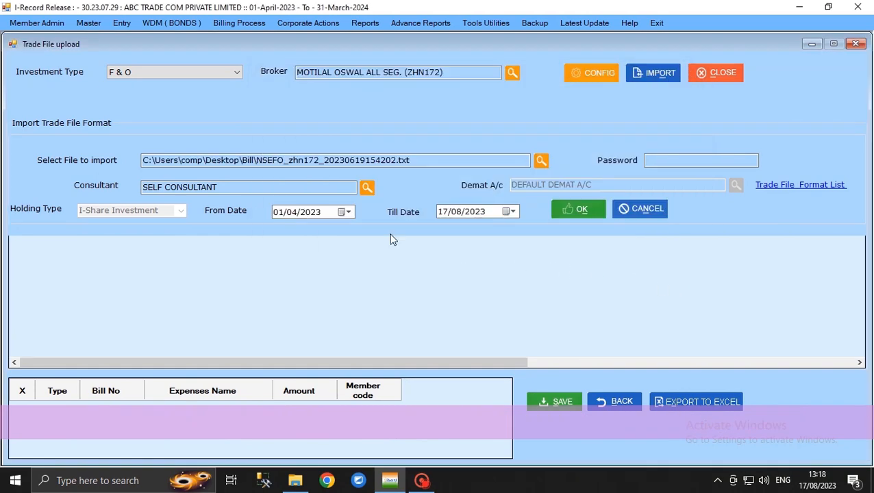
pyautogui.click(590, 211)
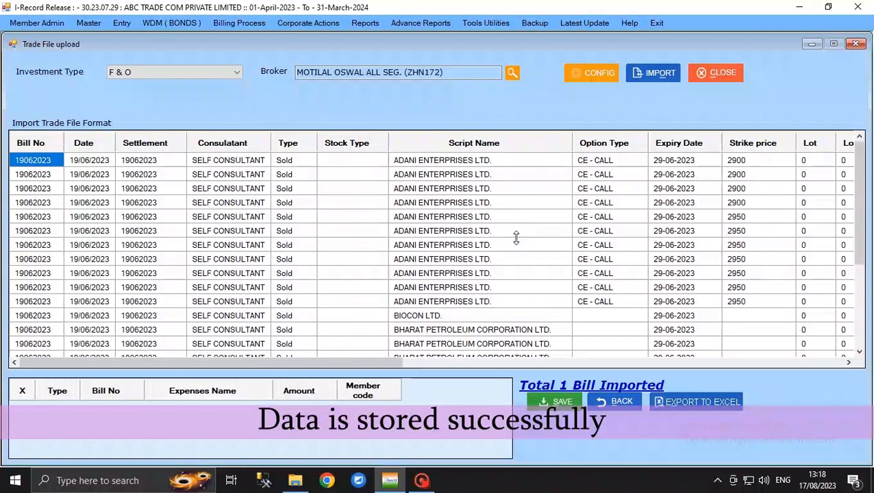
# Step: Check the imported trade rows and save them, agreeing to continue with the holiday date
pyautogui.moveTo(344, 364); pyautogui.dragTo(605, 411)
pyautogui.scroll(-3, 538, 322)
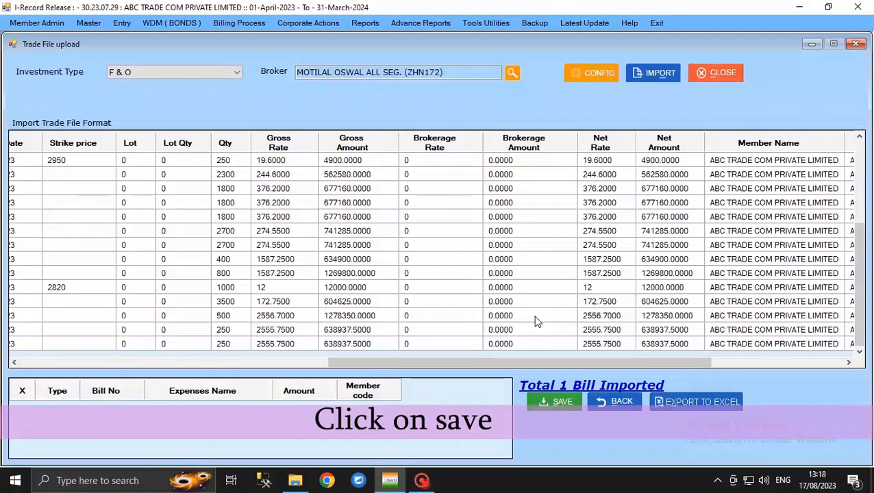
pyautogui.click(542, 402)
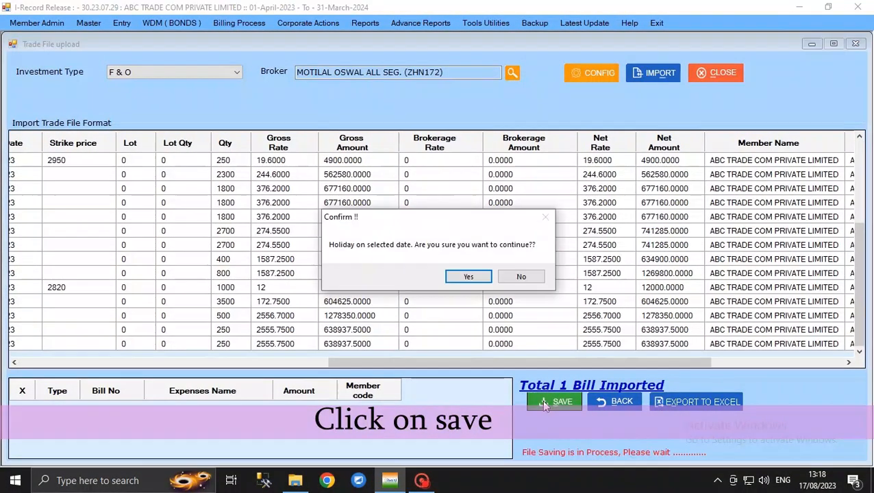
pyautogui.click(477, 281)
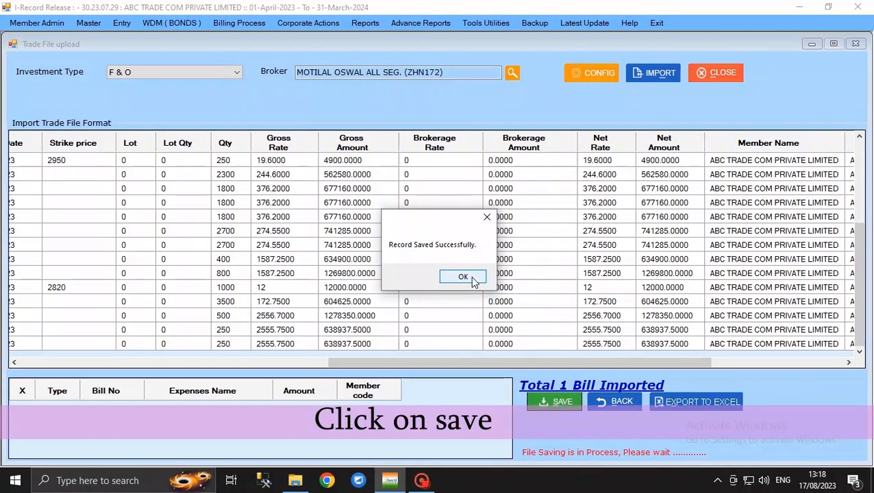
pyautogui.click(475, 278)
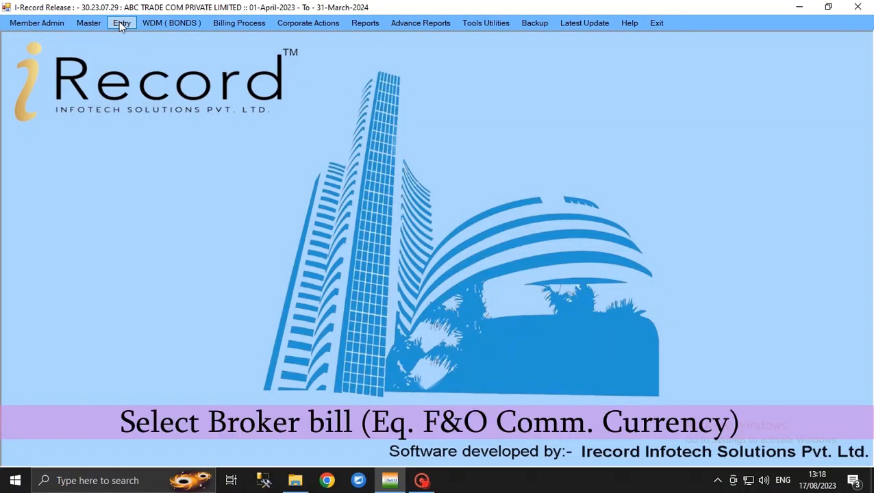
# Step: Open the Broker Bill entry form and set the investment type to F & O
pyautogui.click(119, 21)
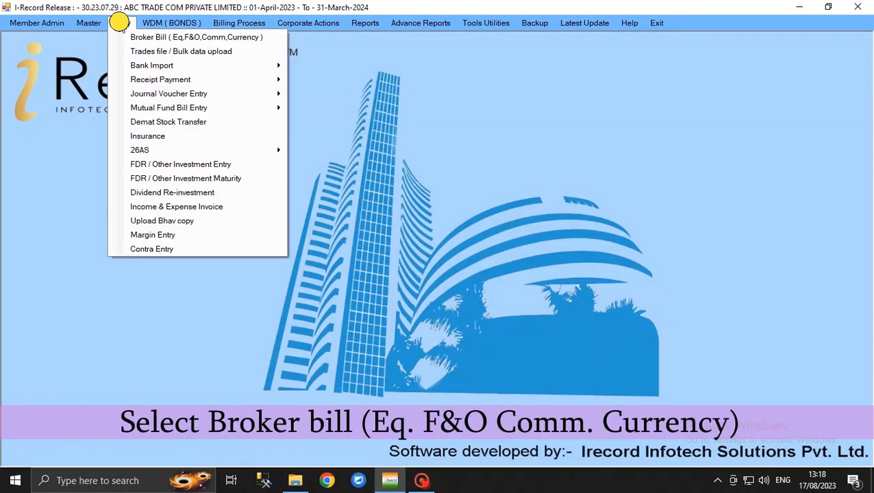
pyautogui.click(163, 39)
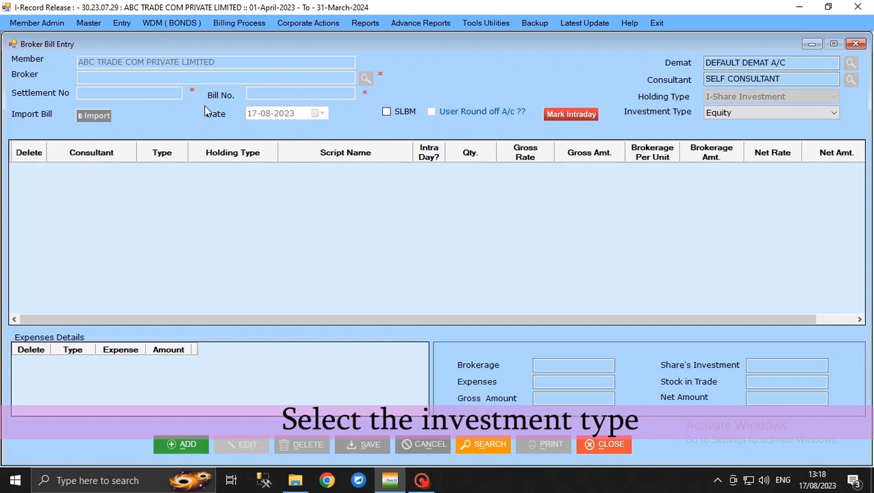
pyautogui.click(718, 115)
pyautogui.click(728, 139)
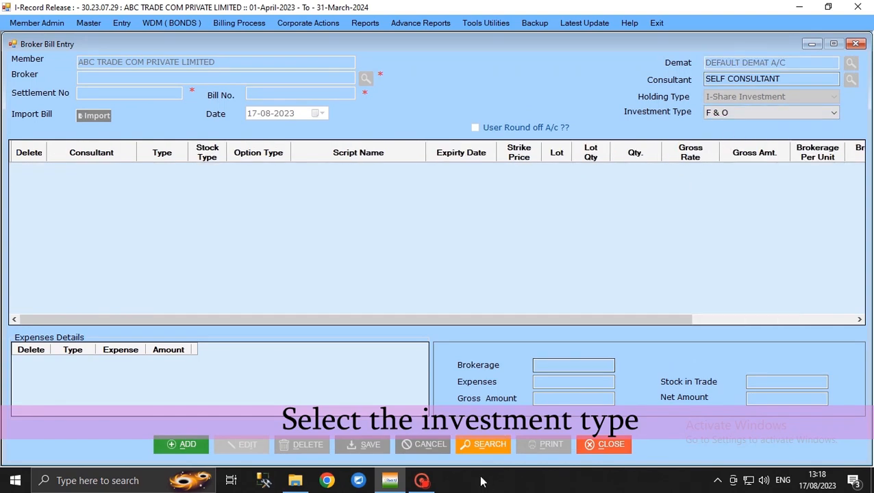
# Step: Search the broker bills by date for 19/06, select the Motilal Oswal bill and load it
pyautogui.click(480, 446)
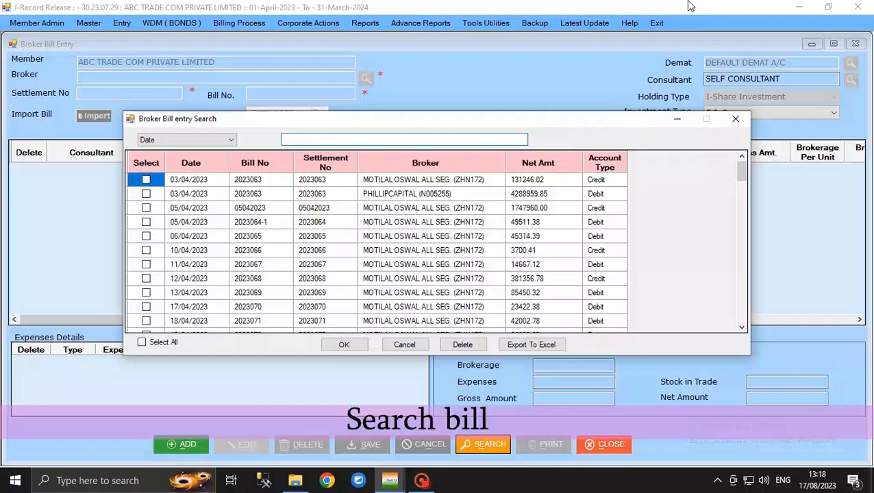
pyautogui.write('19/06')
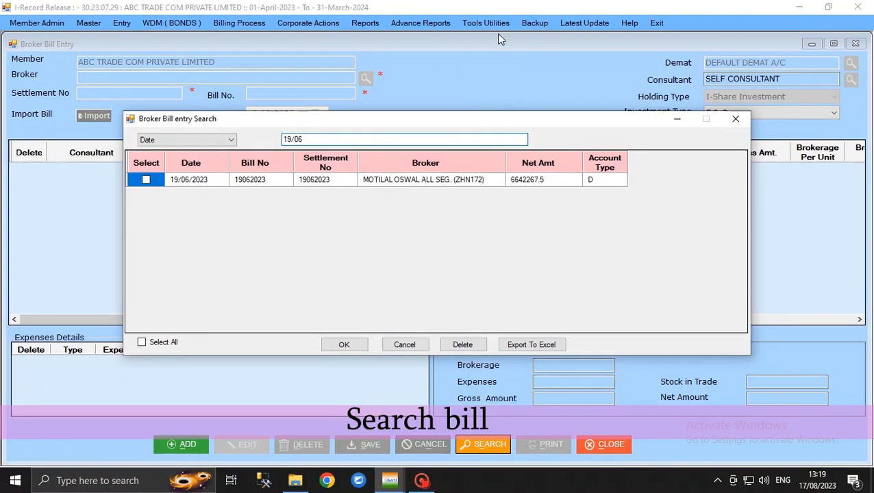
pyautogui.click(194, 180)
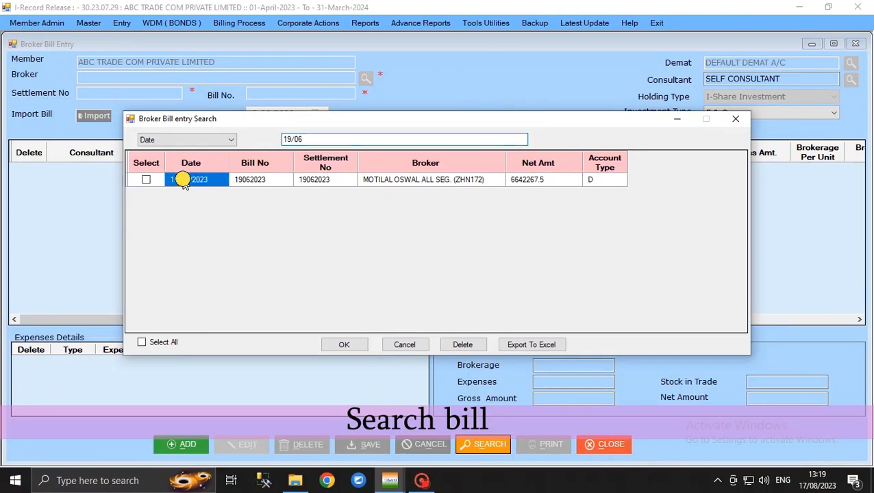
pyautogui.click(463, 179)
pyautogui.click(142, 343)
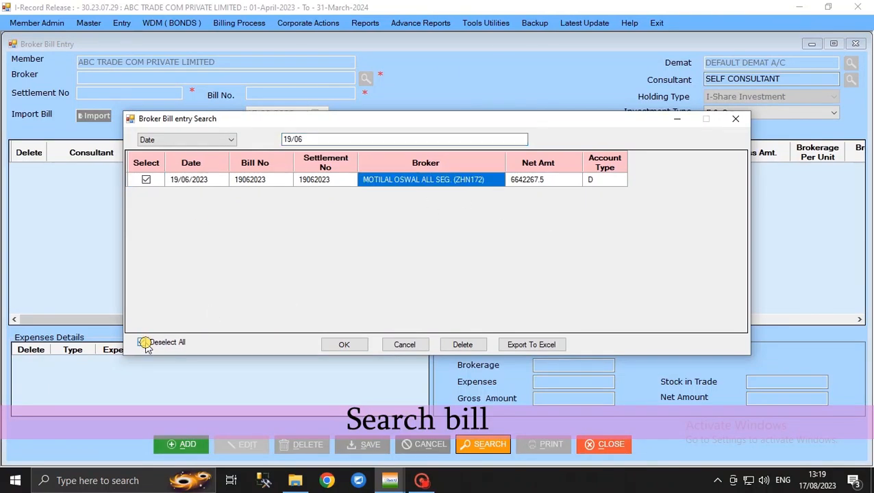
pyautogui.click(346, 344)
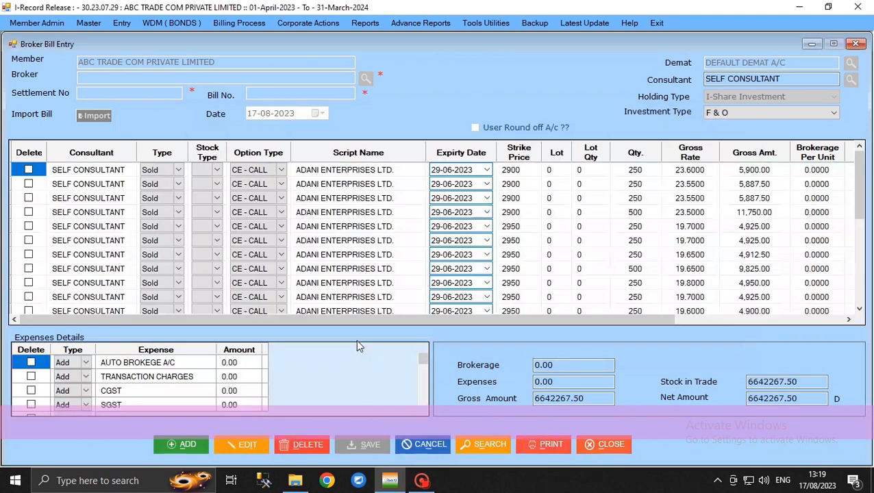
# Step: Examine the loaded bill's trade rows, brokerage columns and expense fields, and minimize the bill form
pyautogui.scroll(-1, 261, 267)
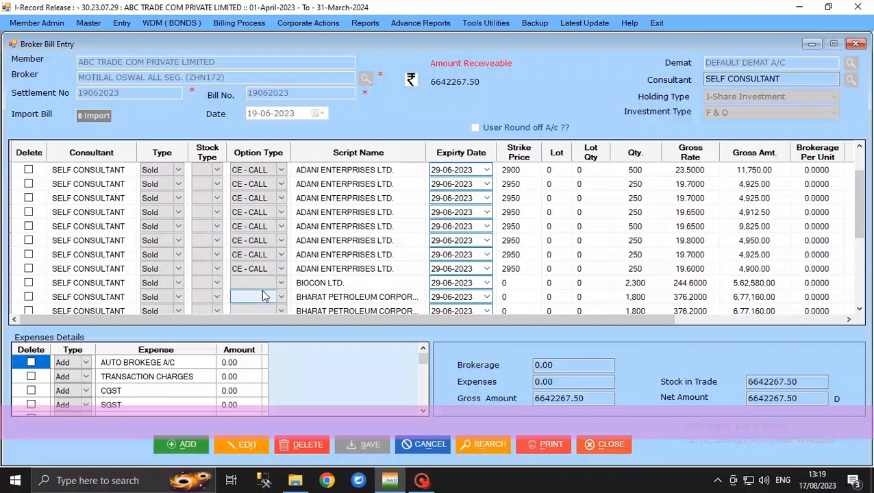
pyautogui.scroll(-2, 260, 311)
pyautogui.hscroll(3, 260, 318)
pyautogui.click(548, 365)
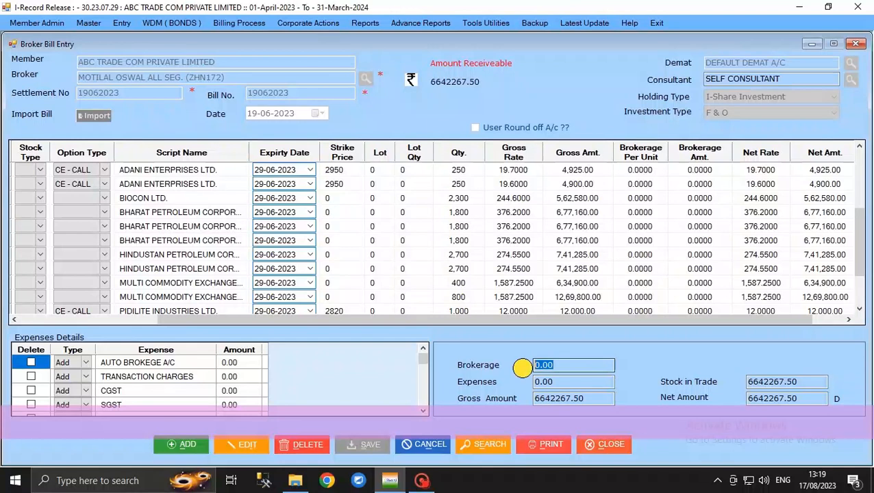
pyautogui.click(536, 382)
pyautogui.moveTo(370, 319); pyautogui.dragTo(268, 329)
pyautogui.click(850, 253)
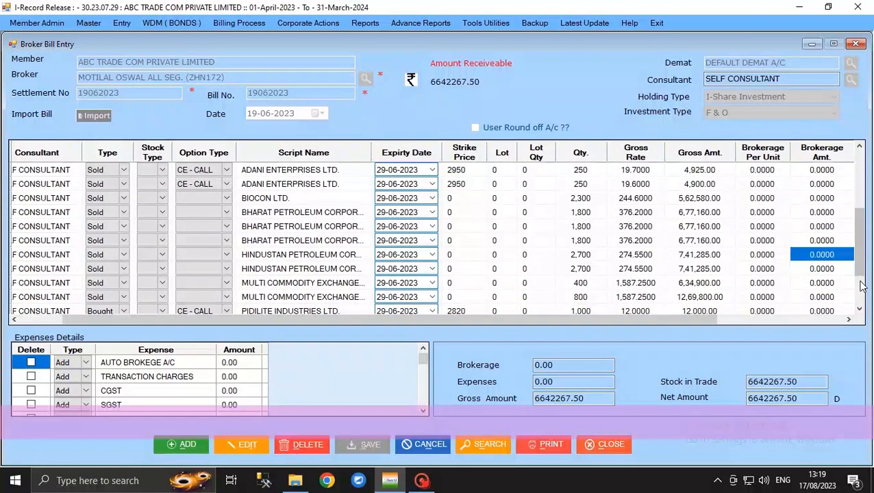
pyautogui.moveTo(861, 230); pyautogui.dragTo(860, 308)
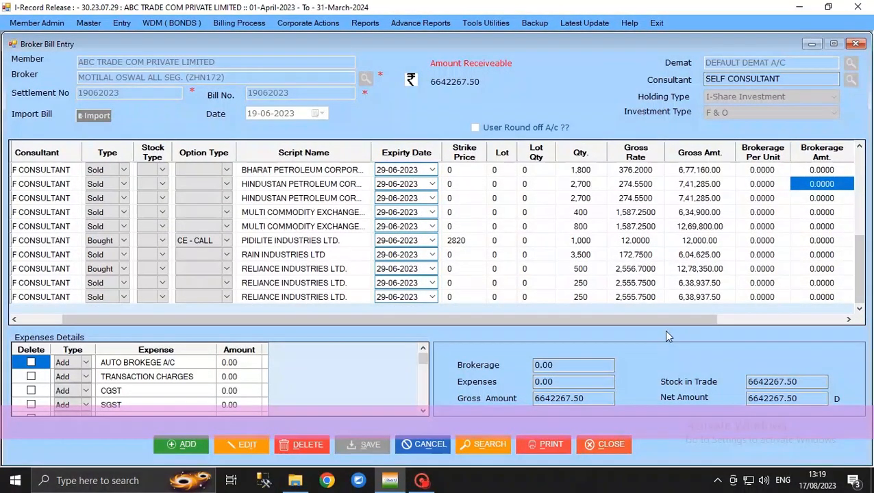
pyautogui.click(812, 44)
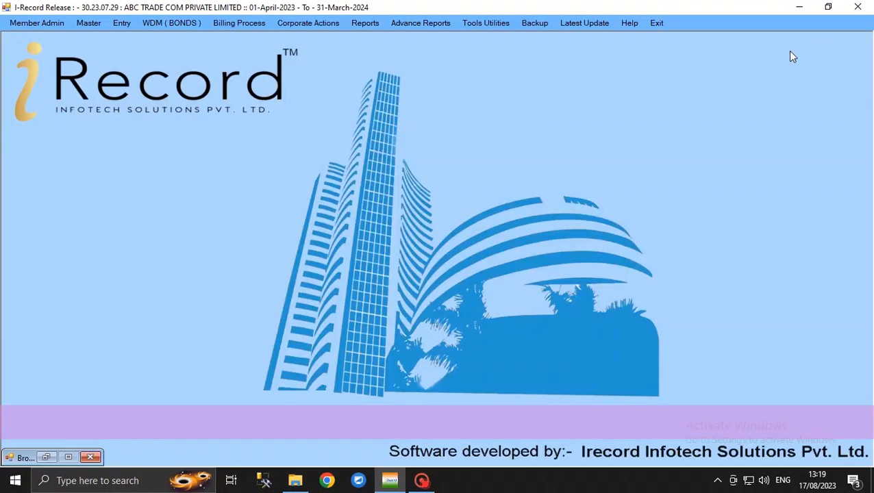
# Step: Open Brokerage Calculation and set its From Date to 19-06-2023
pyautogui.click(231, 27)
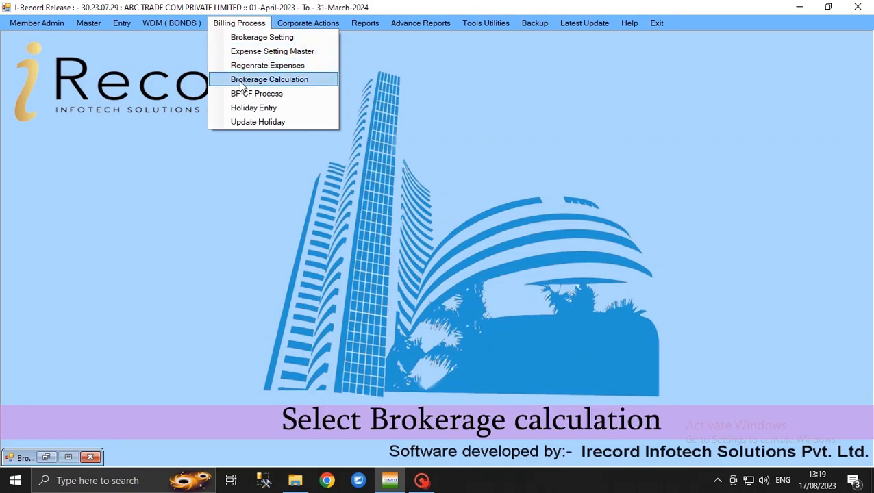
pyautogui.click(320, 84)
pyautogui.moveTo(263, 126); pyautogui.dragTo(280, 123)
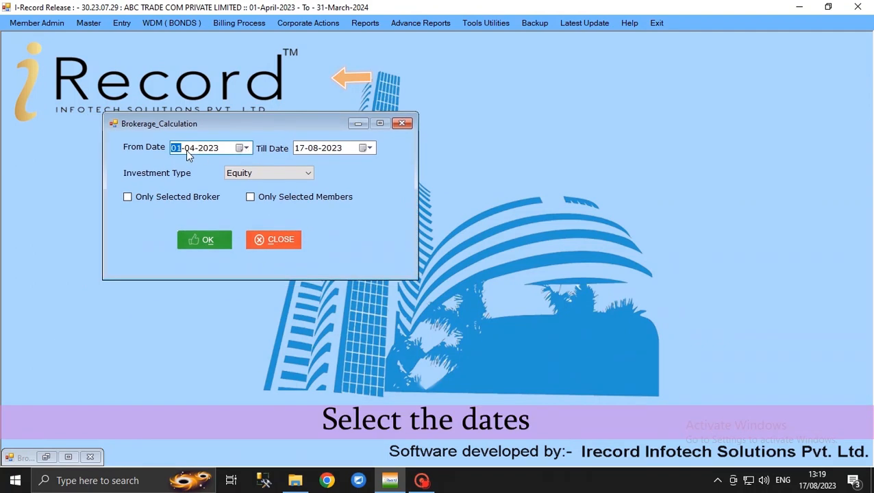
pyautogui.click(246, 148)
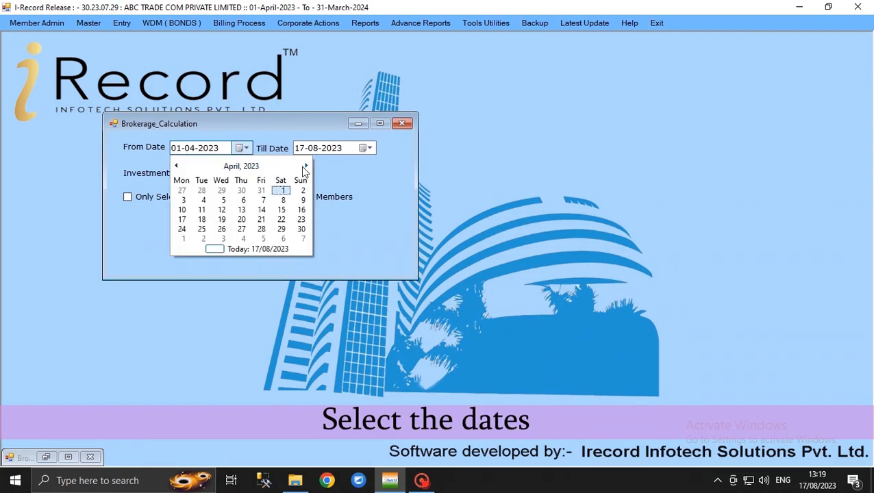
pyautogui.click(305, 167)
pyautogui.click(306, 167)
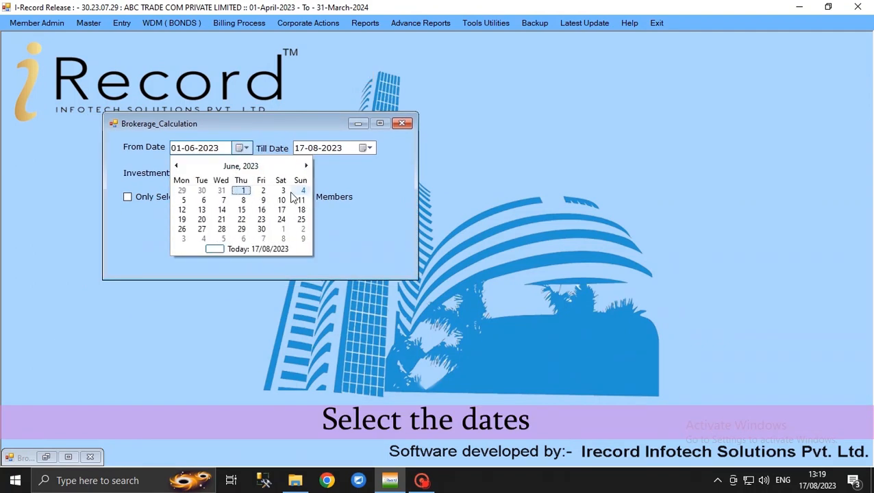
pyautogui.click(182, 220)
# Step: Set the brokerage calculation's Till Date to 19-06-2023 and its investment type to F & O
pyautogui.click(368, 148)
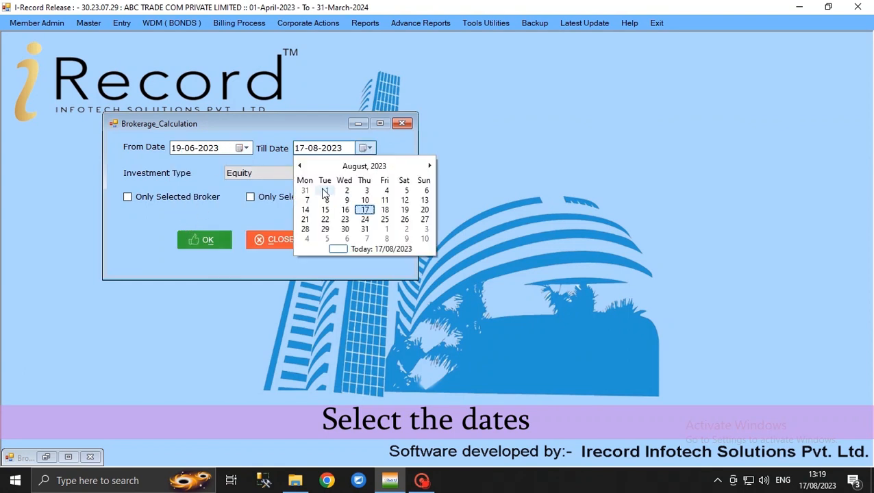
pyautogui.click(300, 167)
pyautogui.click(300, 166)
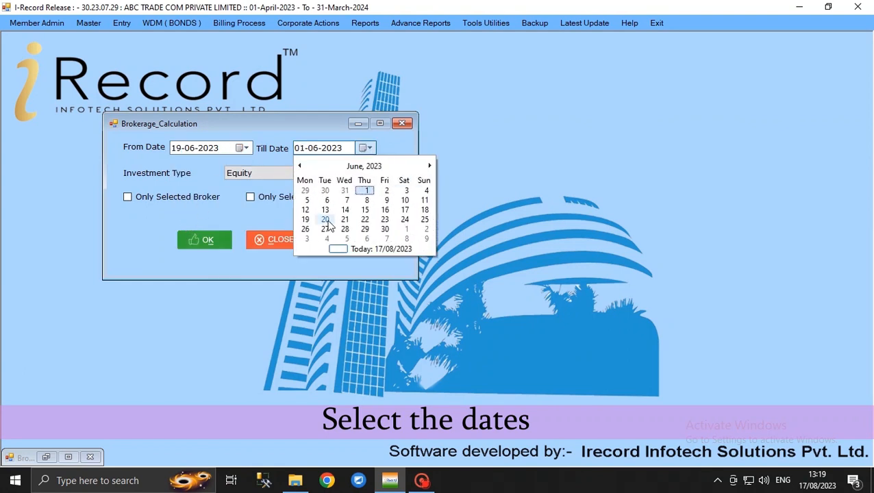
pyautogui.click(306, 220)
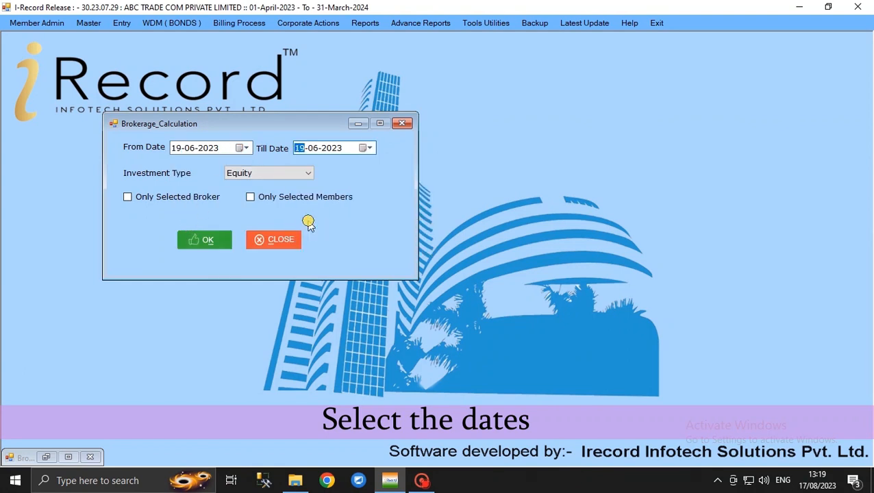
pyautogui.click(261, 175)
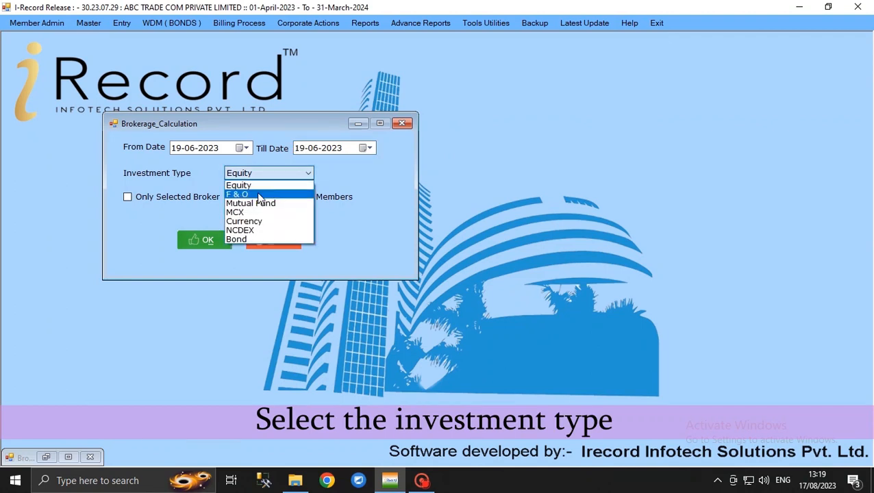
pyautogui.click(259, 196)
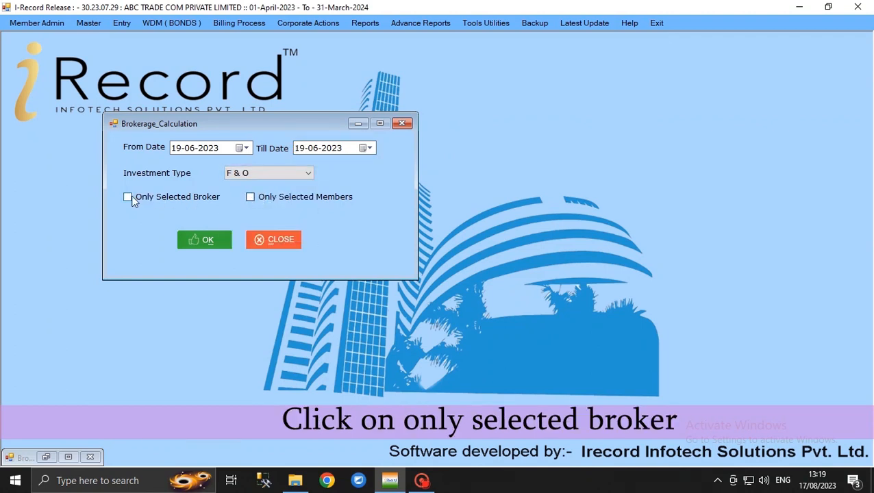
# Step: Run the brokerage calculation for only the broker MOTILAL OSWAL ALL SEG. and the member ABC TRADE COM PRIVATE LIMITED
pyautogui.click(131, 198)
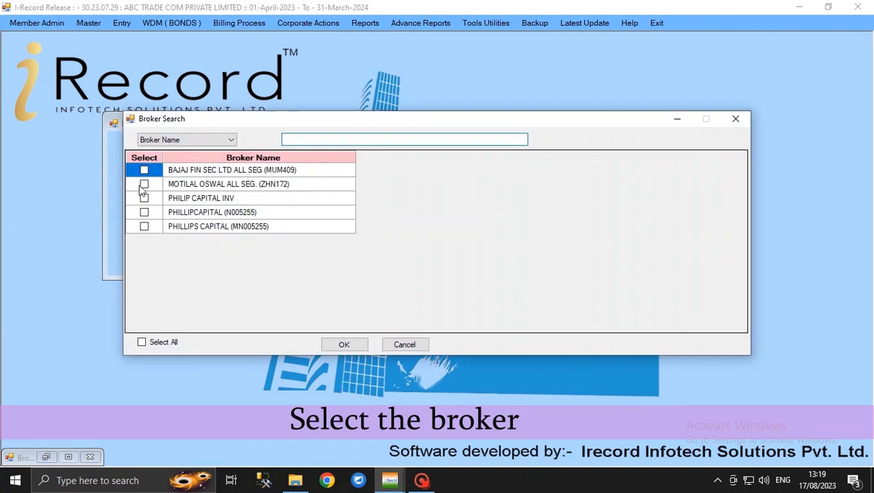
pyautogui.click(144, 184)
pyautogui.click(340, 344)
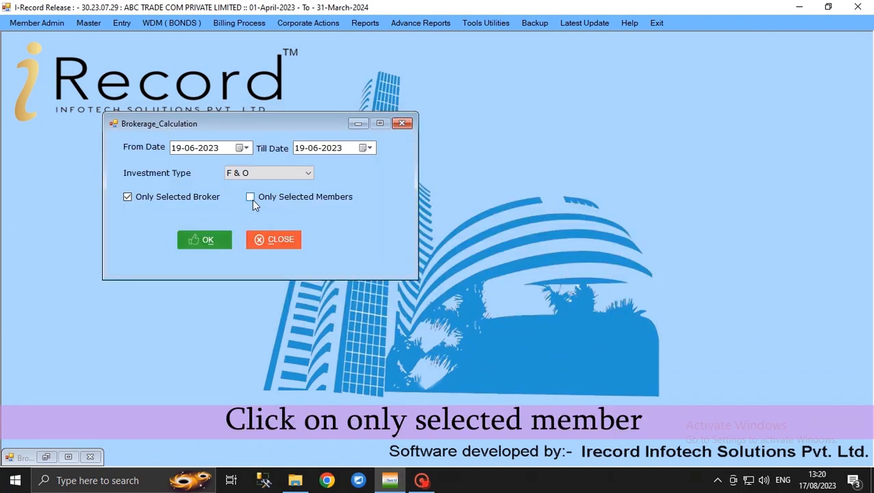
pyautogui.click(251, 198)
pyautogui.click(142, 168)
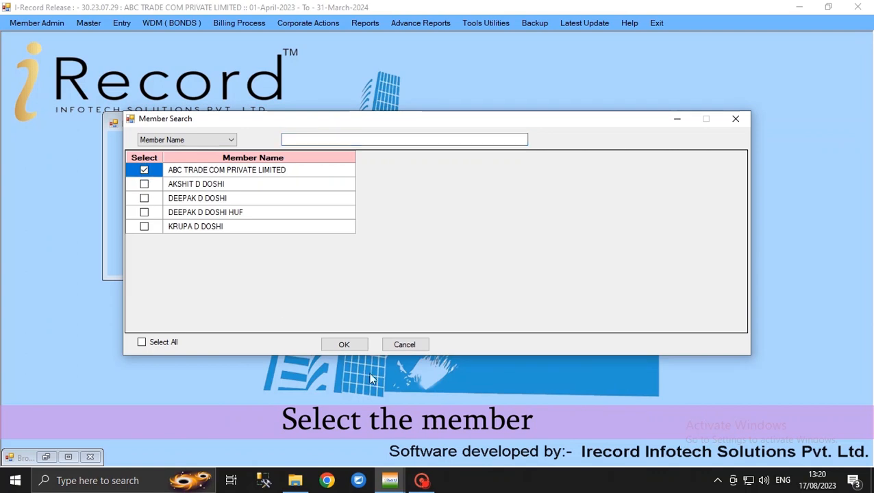
pyautogui.click(343, 342)
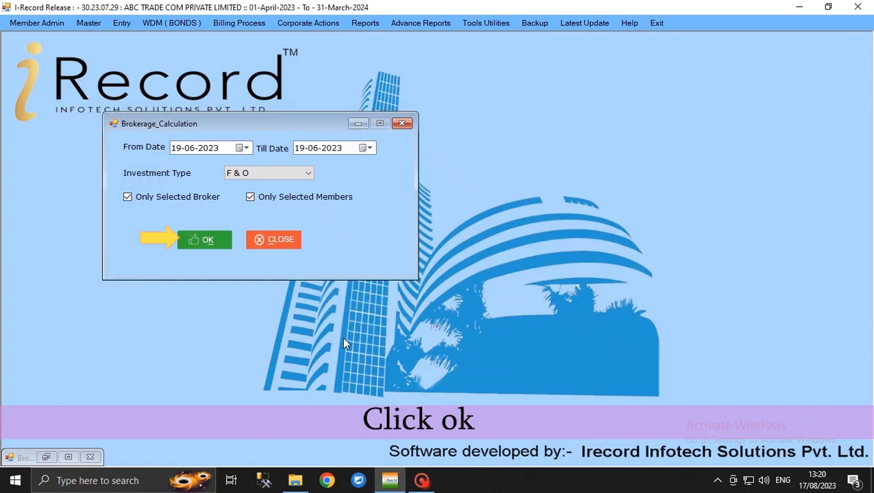
pyautogui.click(204, 242)
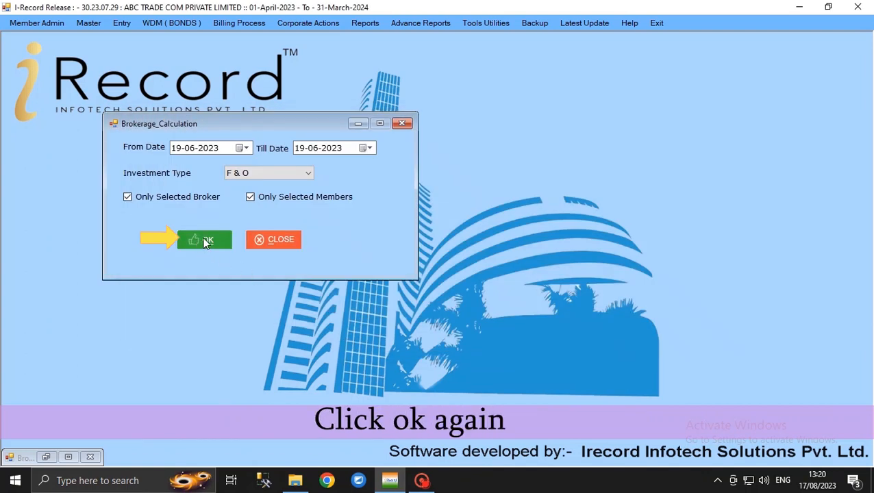
# Step: Open Regenerate Expense from the billing process and set its From Date to 19/06/2023
pyautogui.click(251, 25)
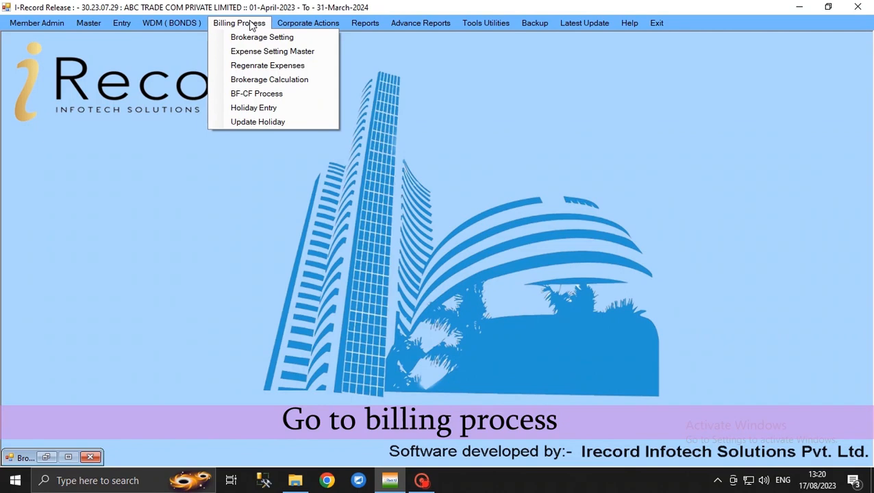
pyautogui.click(248, 66)
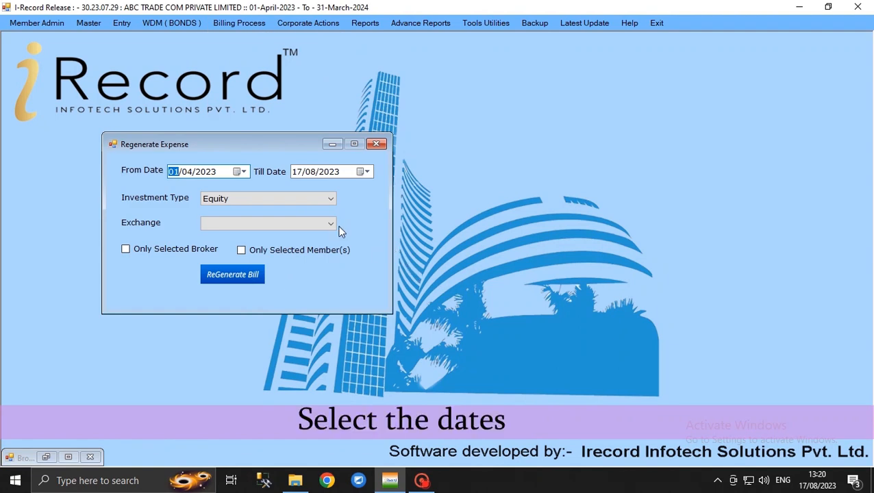
pyautogui.click(239, 172)
pyautogui.click(305, 189)
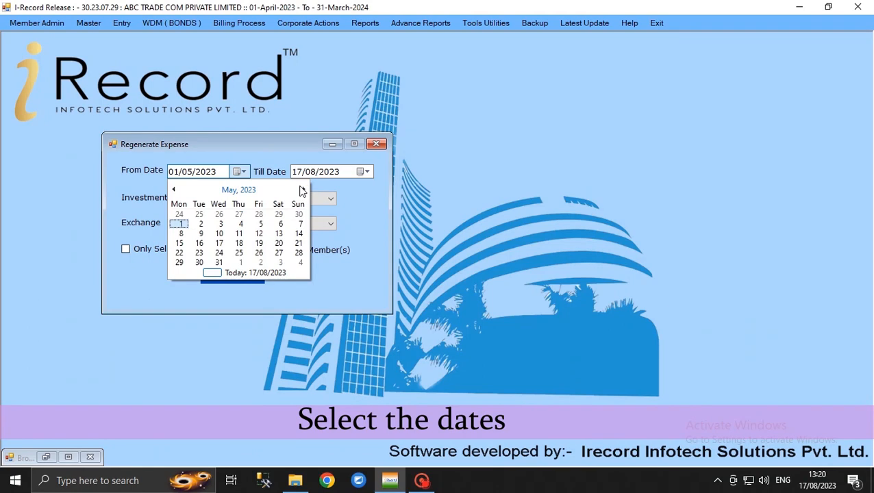
pyautogui.click(303, 190)
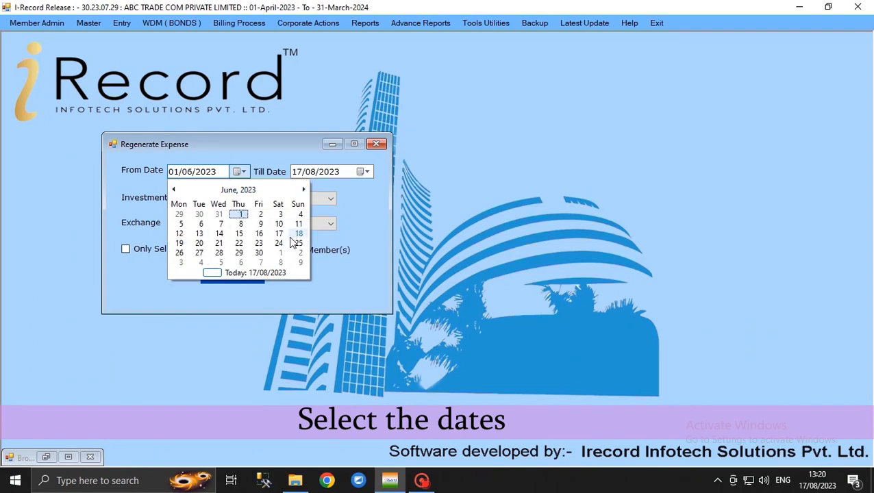
pyautogui.click(181, 245)
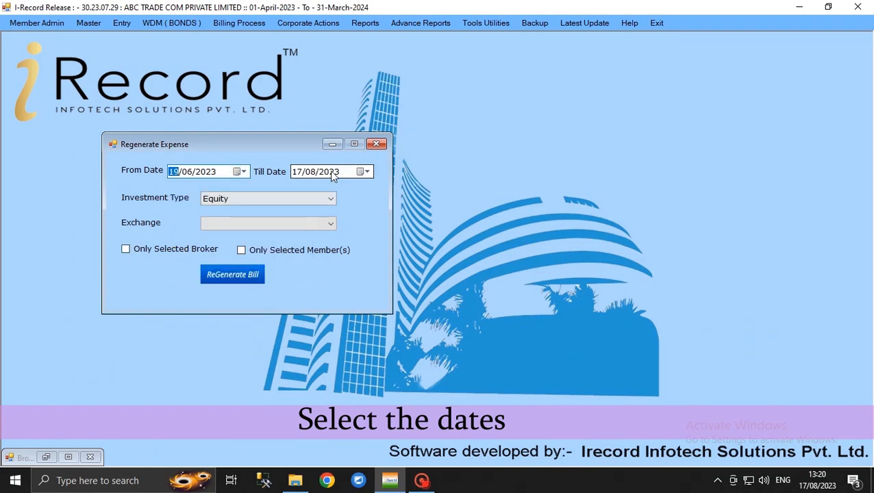
# Step: Set the expense regeneration's Till Date to 19/06/2023
pyautogui.click(366, 172)
pyautogui.click(297, 190)
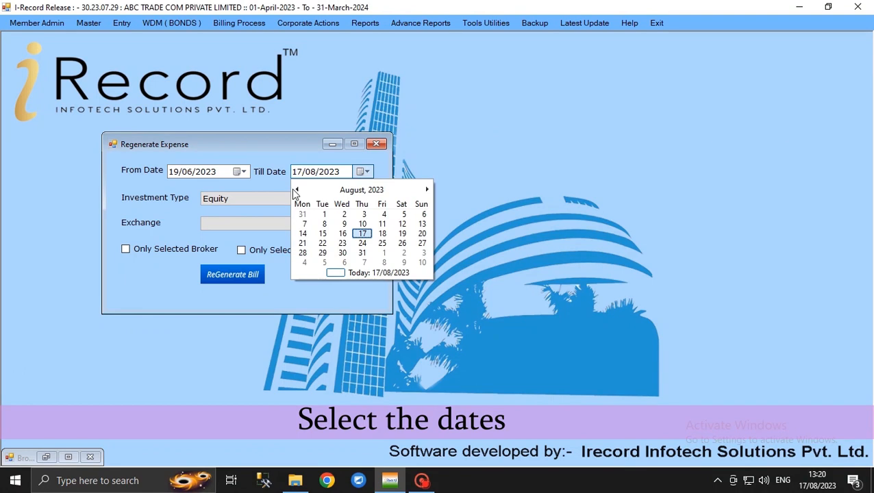
pyautogui.click(453, 277)
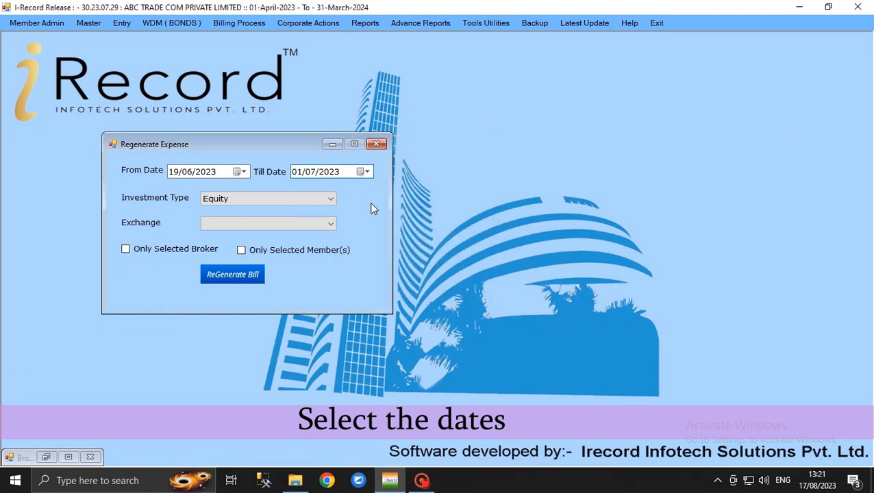
pyautogui.click(363, 174)
pyautogui.click(298, 190)
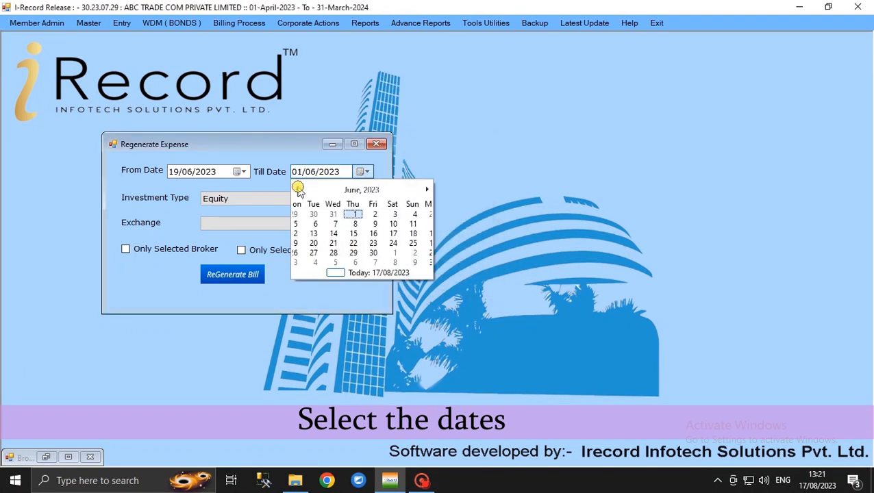
pyautogui.click(298, 189)
pyautogui.click(427, 190)
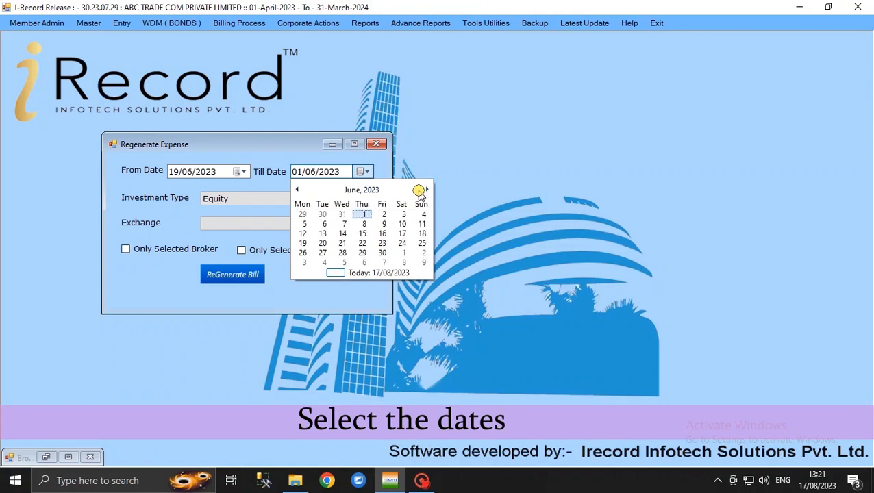
pyautogui.click(303, 244)
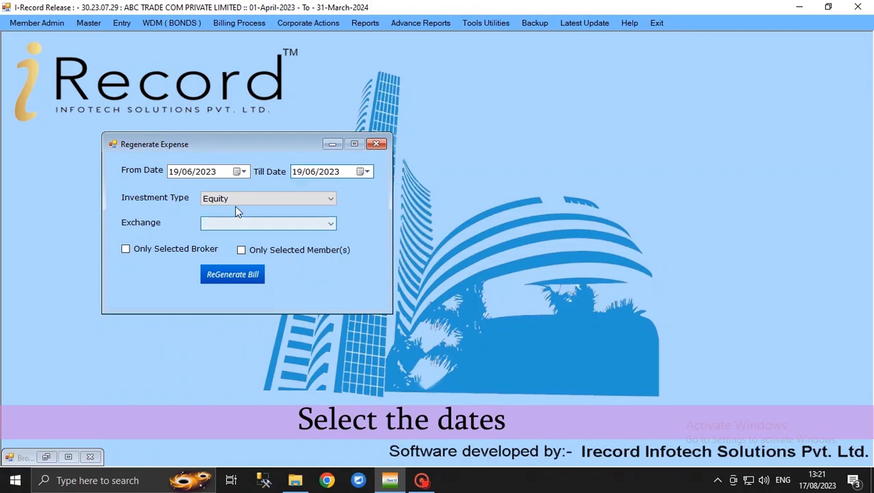
# Step: Set the expense regeneration's investment type to F & O and its exchange to NSE
pyautogui.click(218, 199)
pyautogui.click(216, 220)
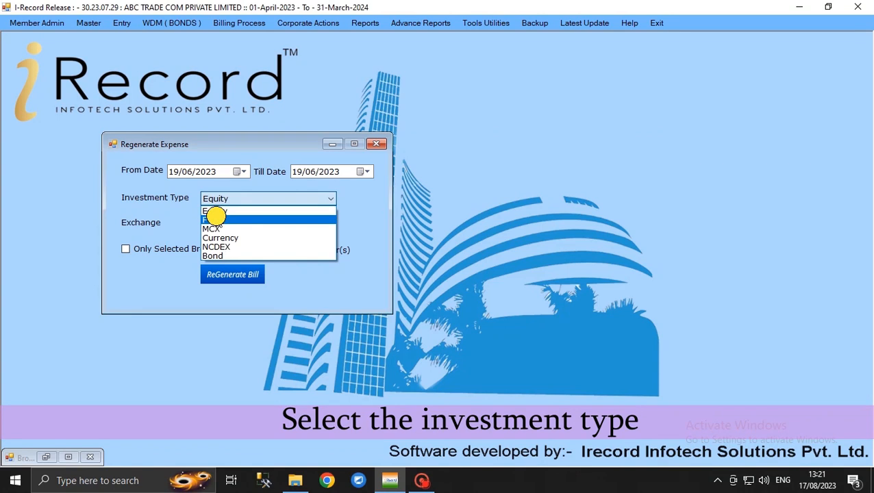
pyautogui.click(215, 224)
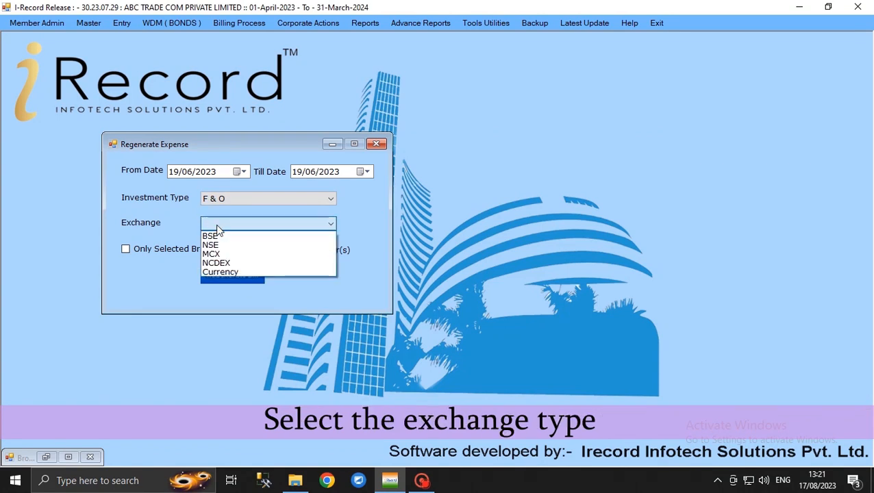
pyautogui.click(217, 246)
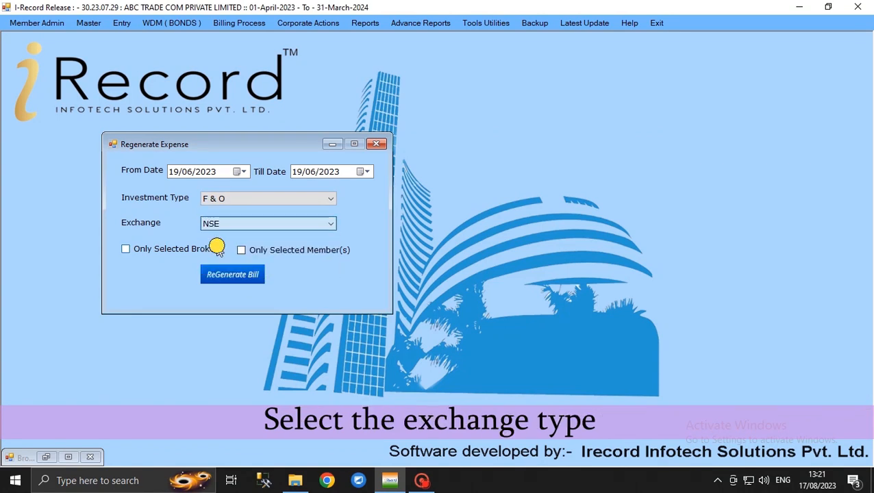
# Step: Regenerate the bill expenses for only the broker MOTILAL OSWAL ALL SEG. and the member ABC TRADE COM PRIVATE LIMITED
pyautogui.click(181, 250)
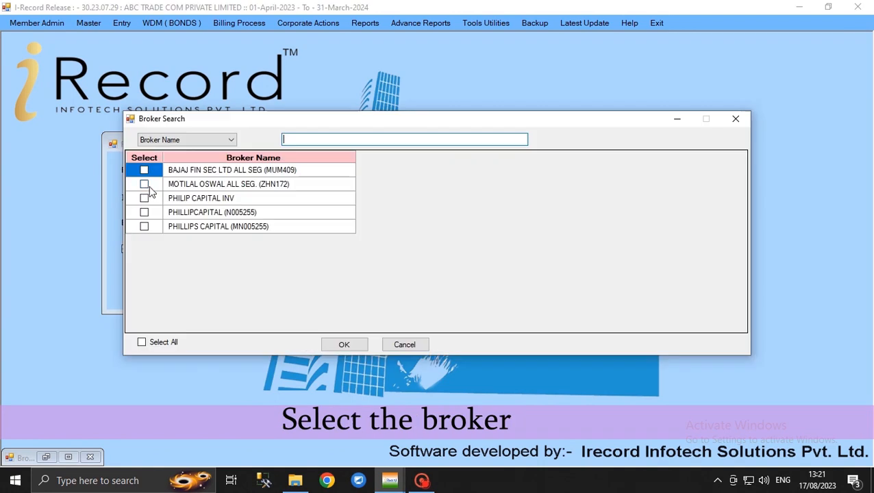
pyautogui.click(145, 185)
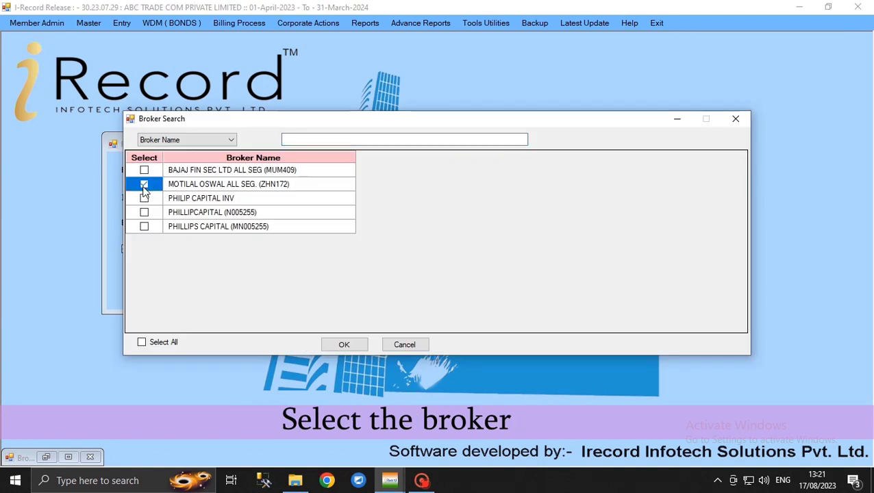
pyautogui.click(351, 344)
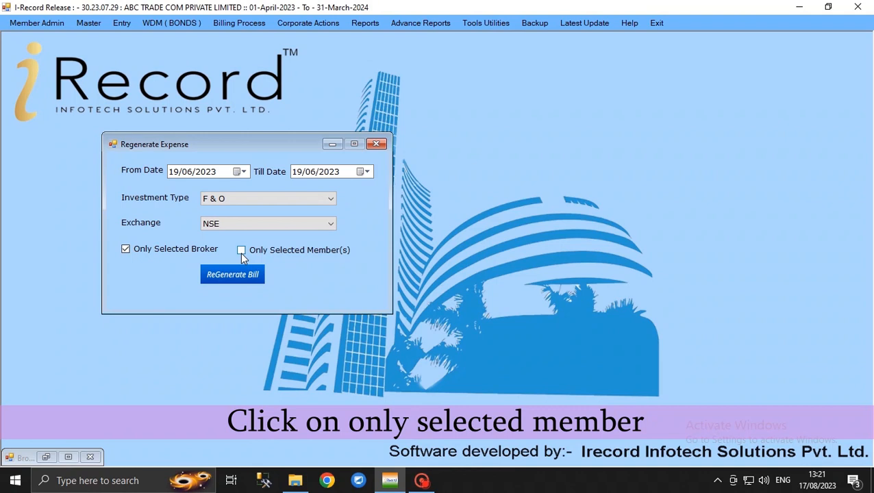
pyautogui.click(241, 251)
pyautogui.click(146, 170)
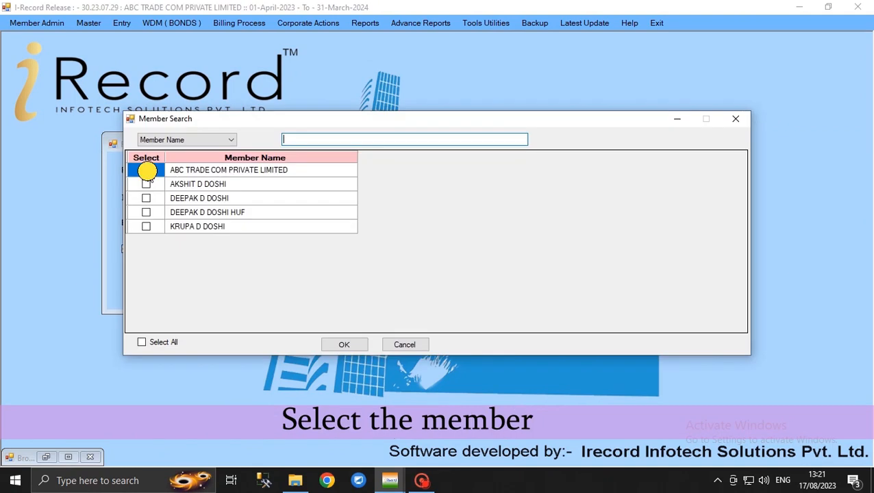
pyautogui.click(343, 346)
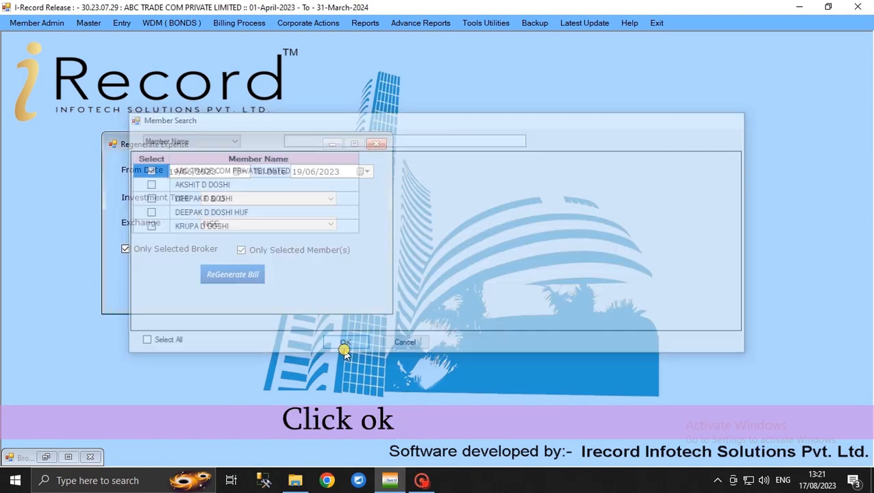
pyautogui.click(219, 274)
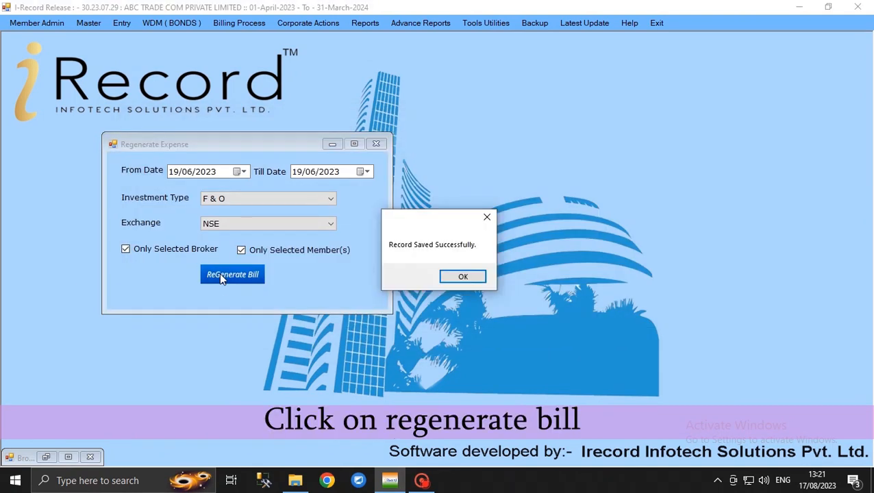
pyautogui.click(452, 277)
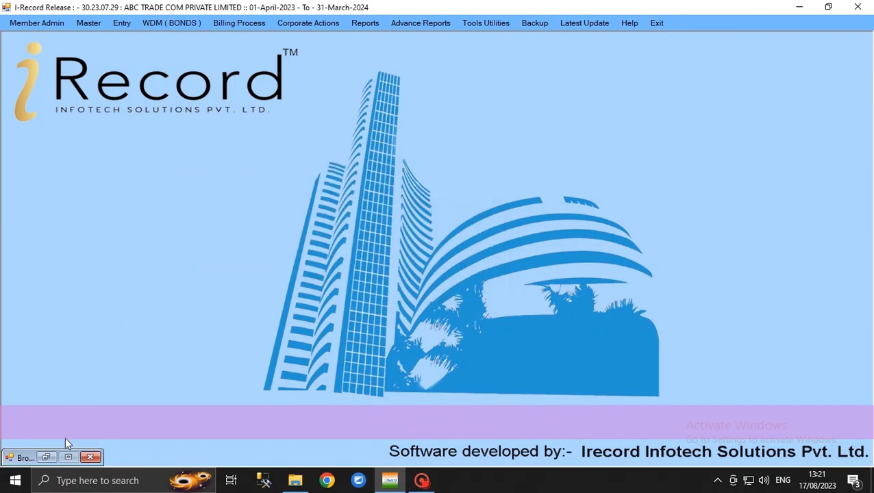
# Step: Restore the minimized bill form, reload the Motilal Oswal bill dated 19/06 and check its brokerage amount
pyautogui.click(47, 457)
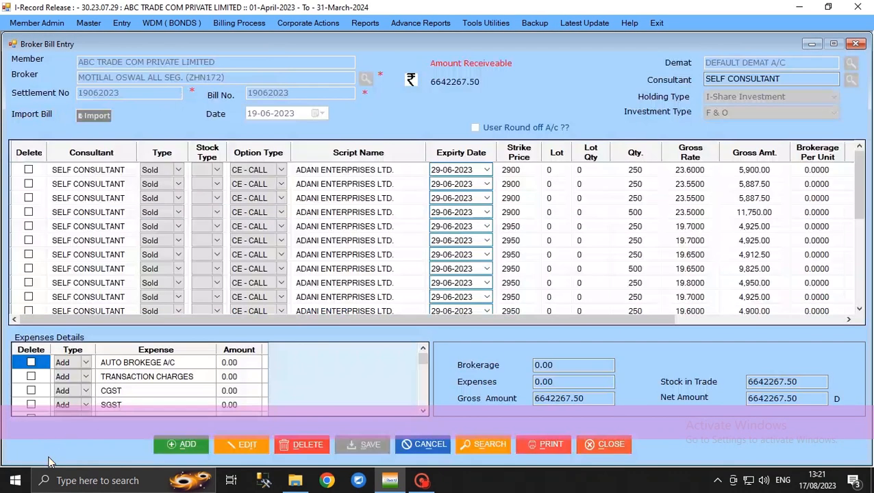
pyautogui.click(498, 445)
pyautogui.write('1')
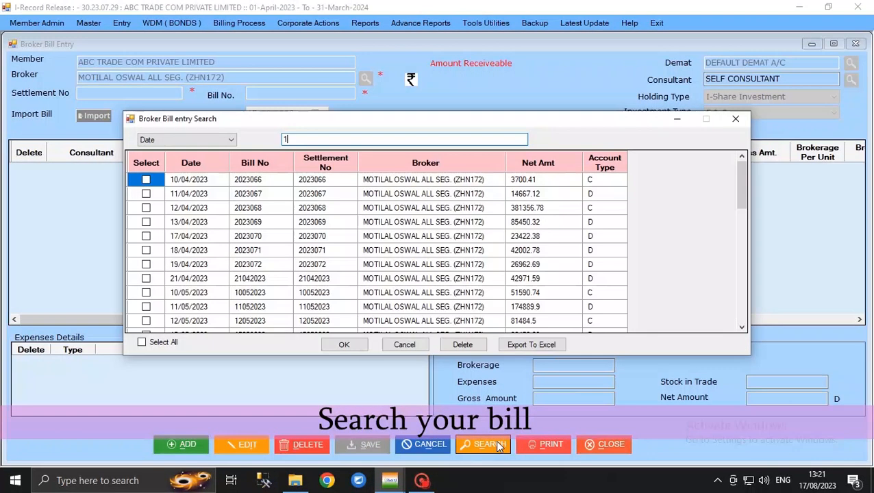
pyautogui.write('9/06')
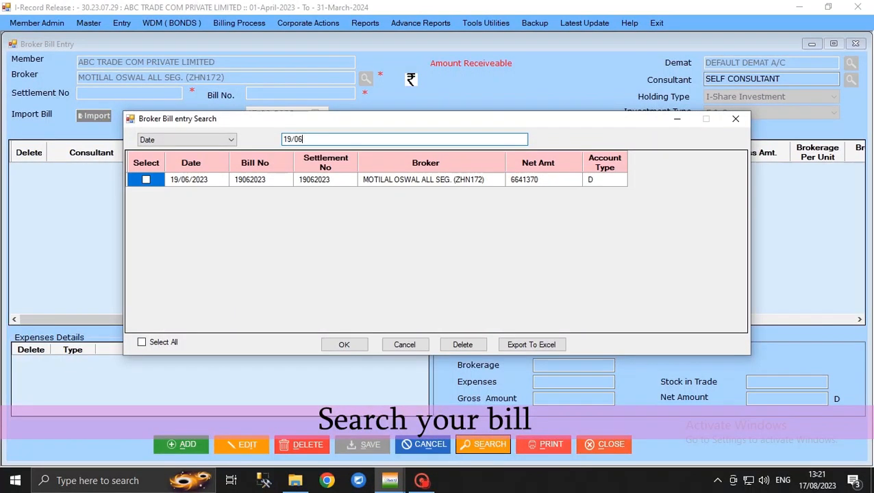
pyautogui.click(142, 343)
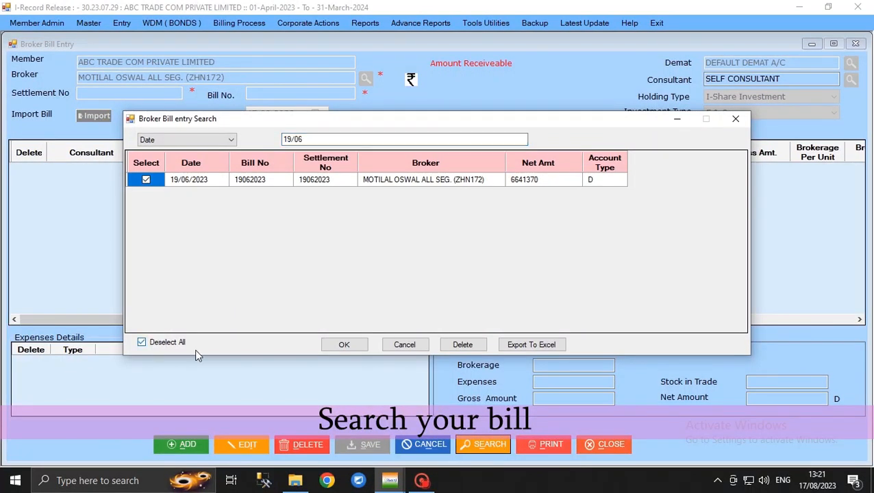
pyautogui.click(340, 346)
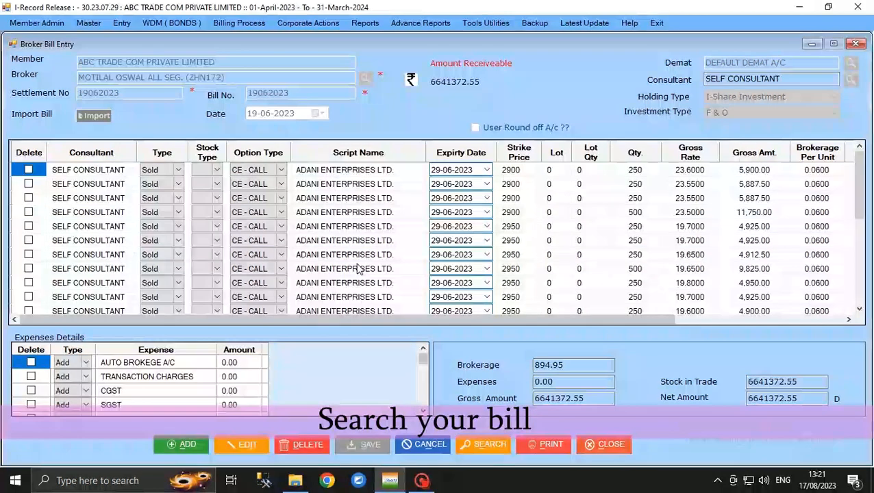
pyautogui.click(522, 364)
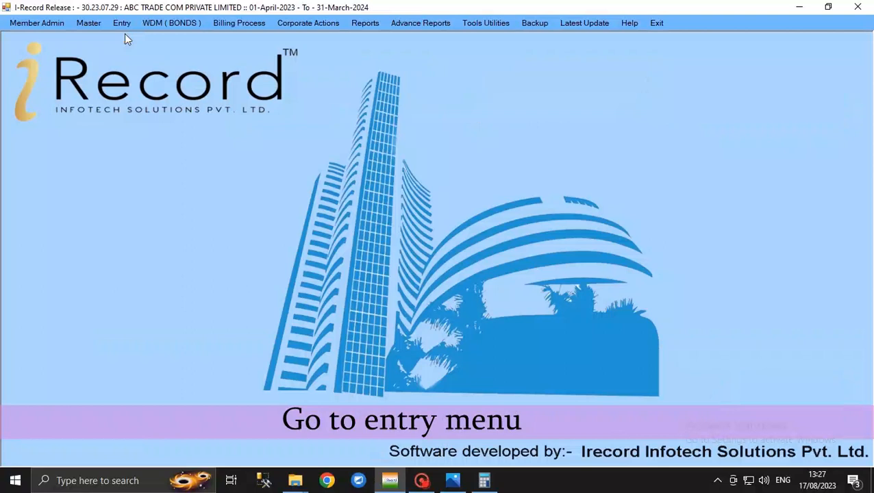
# Step: Open a fresh Broker Bill Entry form and set its investment type to F & O
pyautogui.click(122, 25)
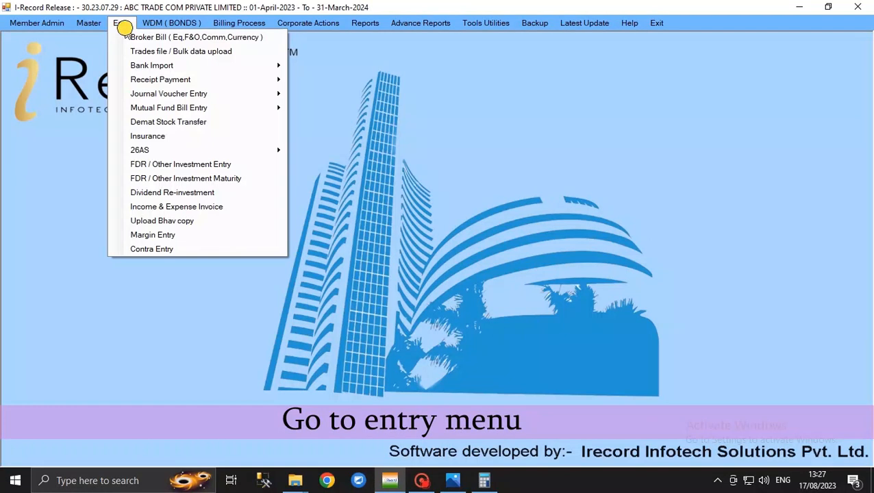
pyautogui.click(167, 41)
pyautogui.click(710, 113)
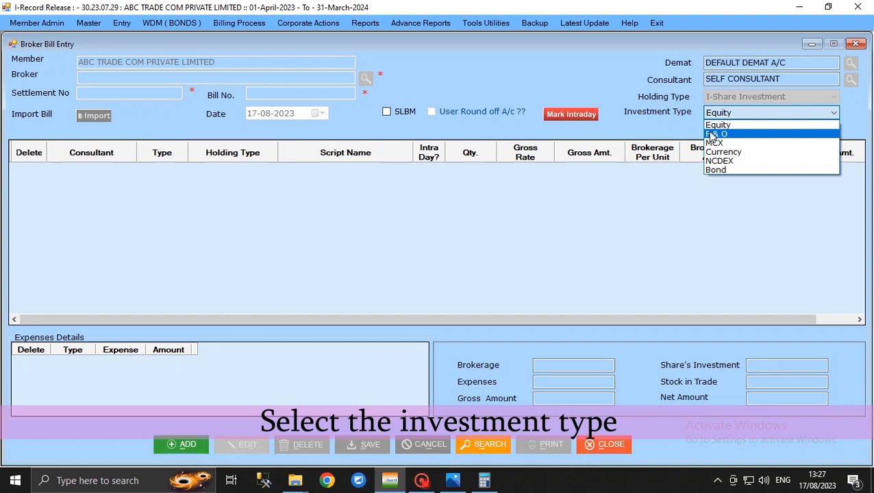
pyautogui.click(713, 135)
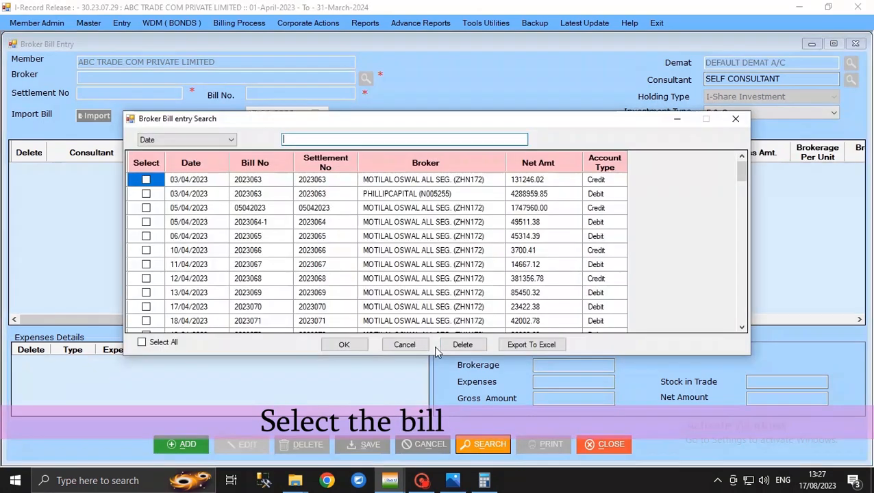
# Step: Search the broker bills by date for 19/06, load the Motilal Oswal bill and check its total expenses
pyautogui.write('19/06')
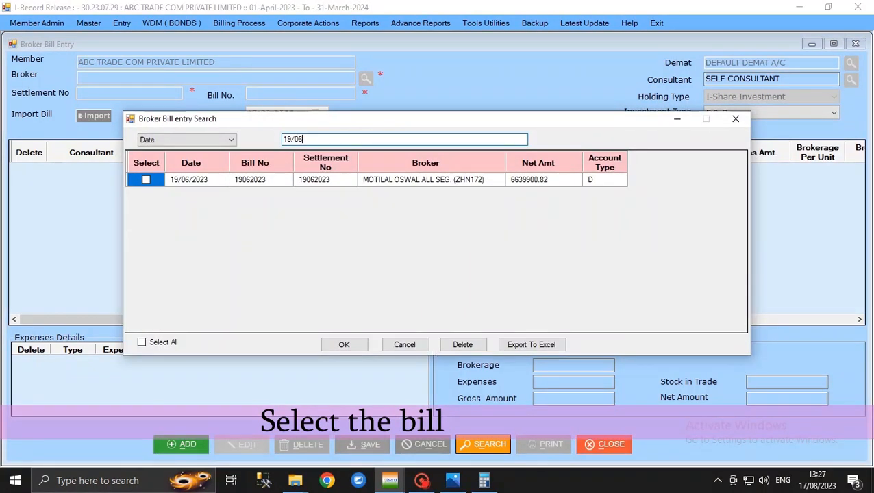
pyautogui.click(146, 180)
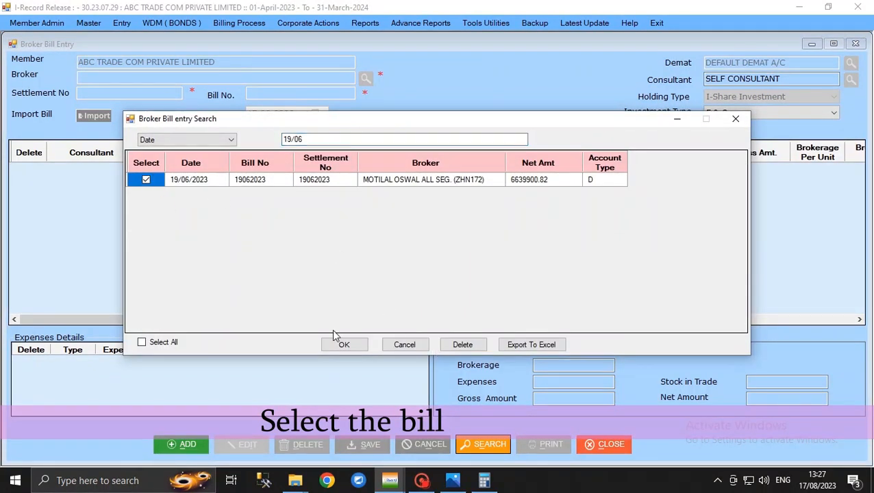
pyautogui.click(343, 344)
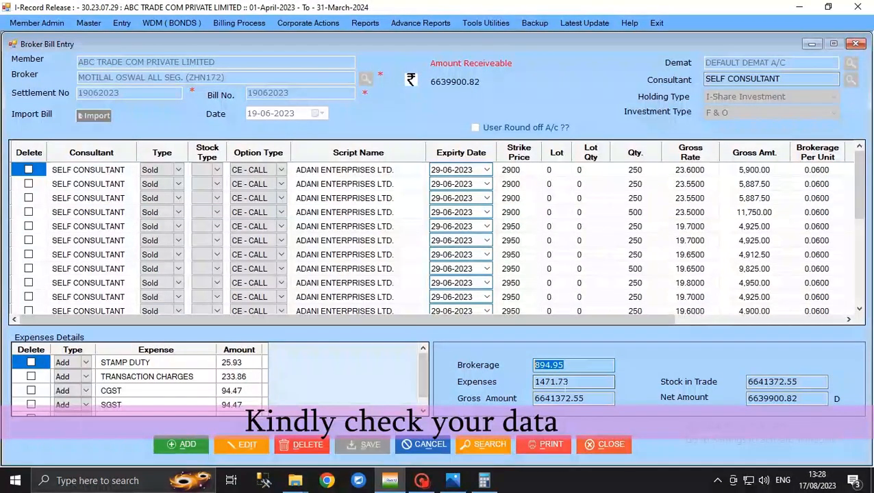
pyautogui.click(581, 385)
pyautogui.moveTo(581, 386); pyautogui.dragTo(507, 386)
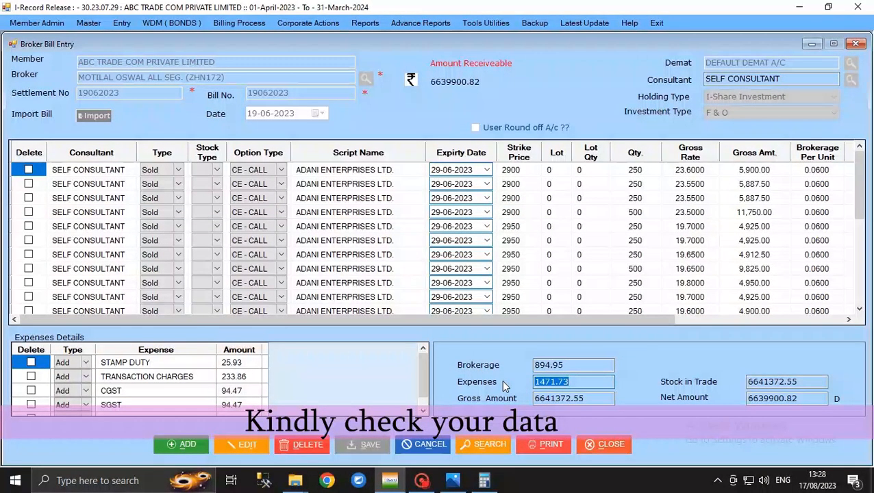